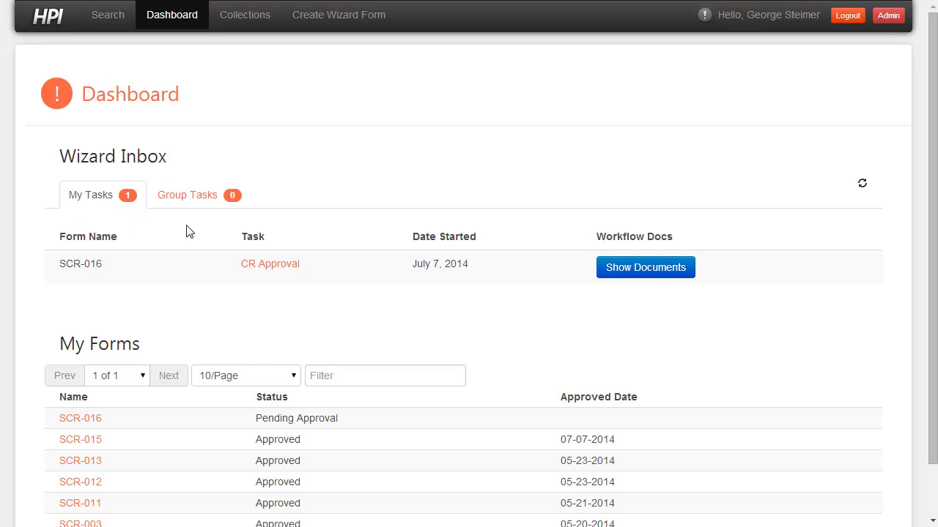
Scroll down and back up through the Dashboard's My Forms list.
scroll(285, 438, "down", 1)
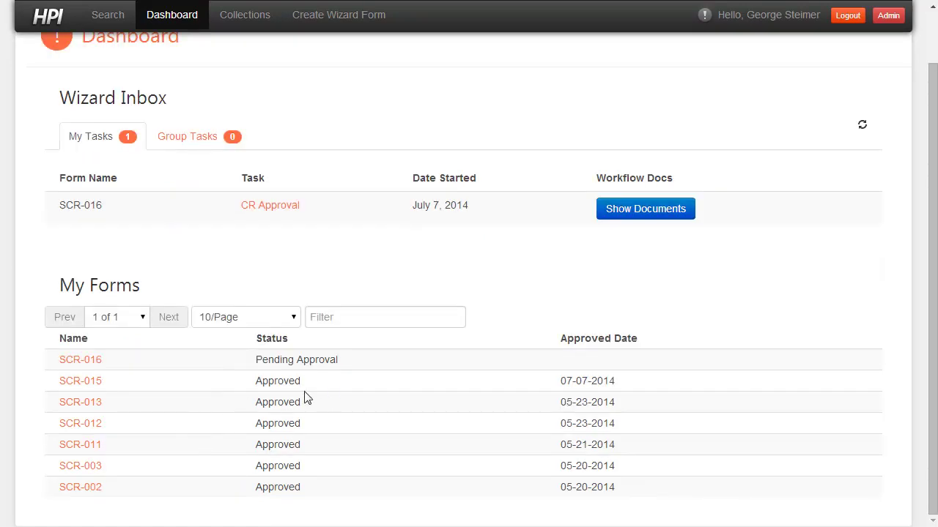
scroll(306, 398, "up", 1)
Run the 'TSG Effective Docs' saved search with the Status filter cleared to list all TSG documents.
left_click(115, 20)
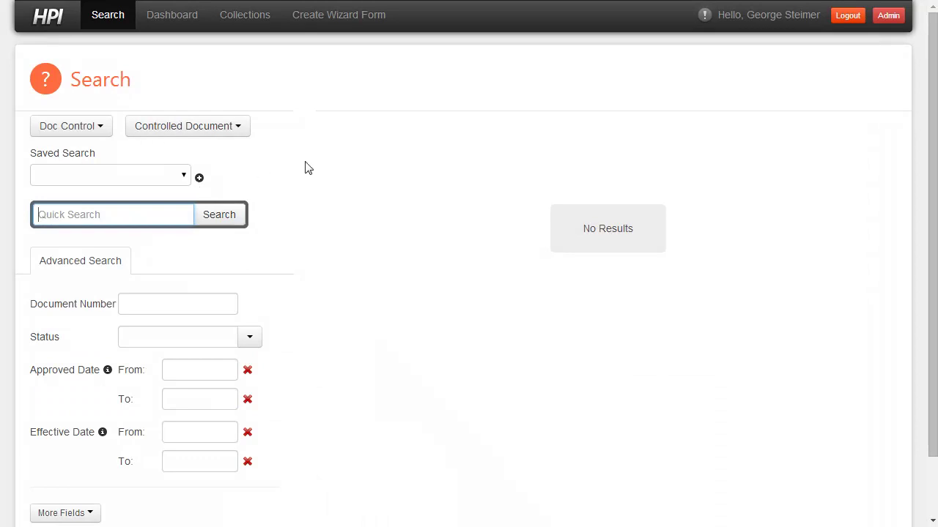
left_click(121, 177)
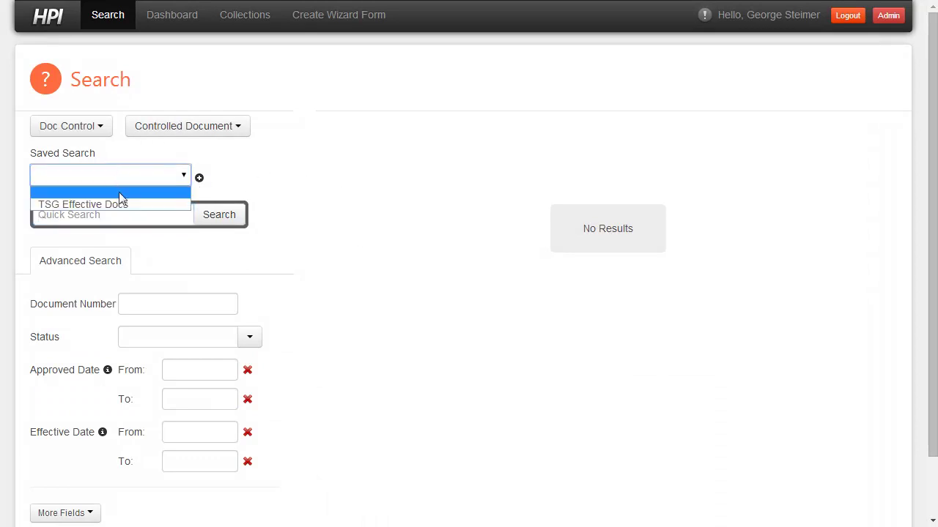
left_click(122, 206)
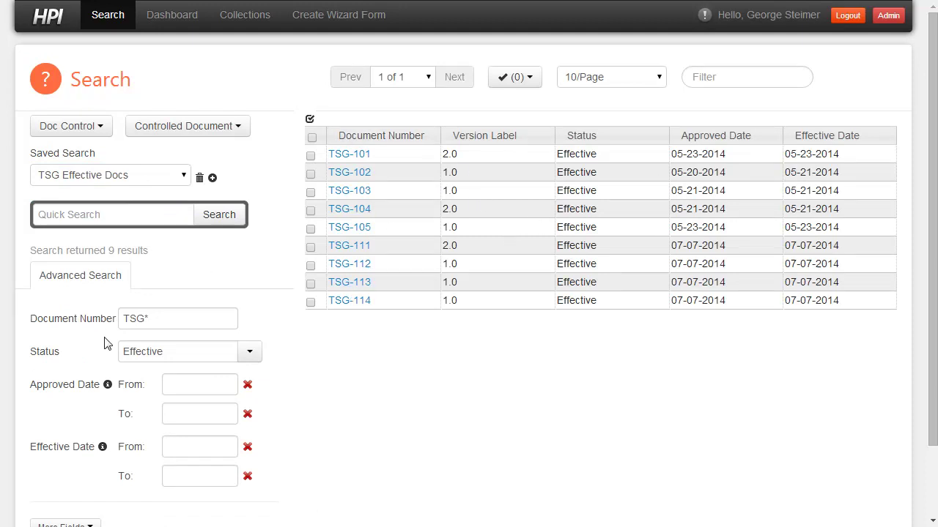
left_click(246, 352)
left_click(148, 379)
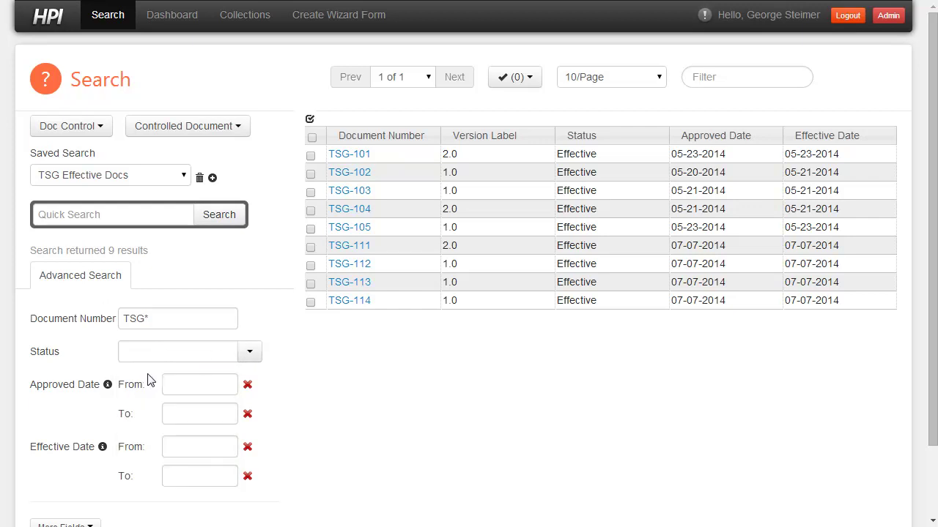
left_click(218, 216)
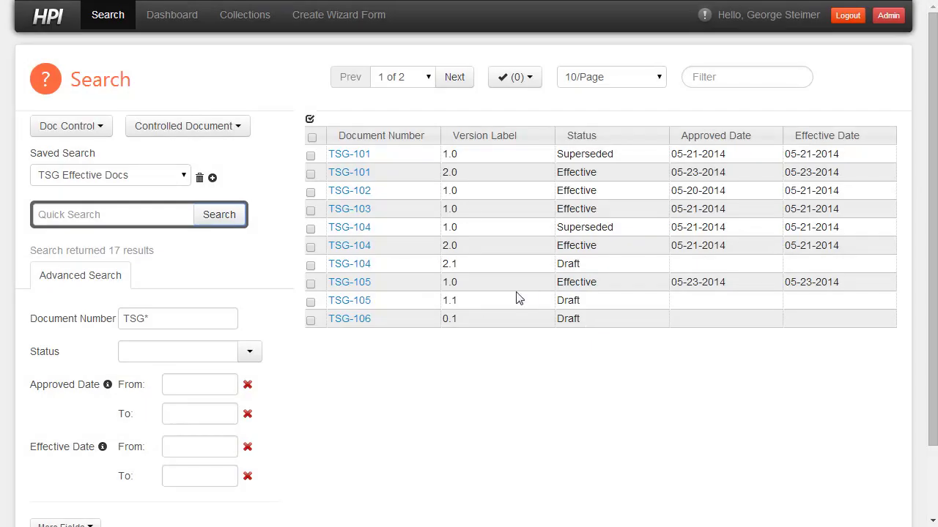
Page through the 17 results and sort them by Version Label and Document Number.
left_click(453, 77)
left_click(351, 77)
left_click(448, 79)
left_click(469, 136)
left_click(408, 136)
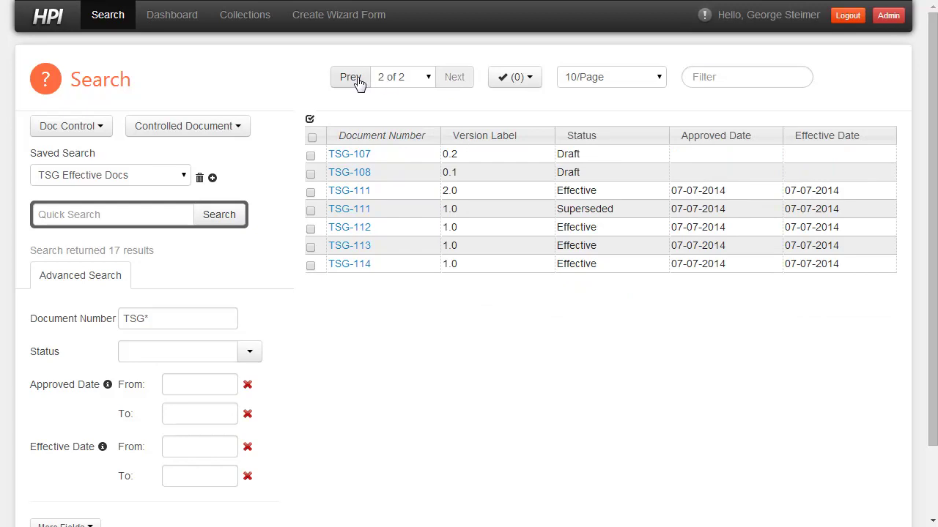
left_click_drag(472, 132, 498, 138)
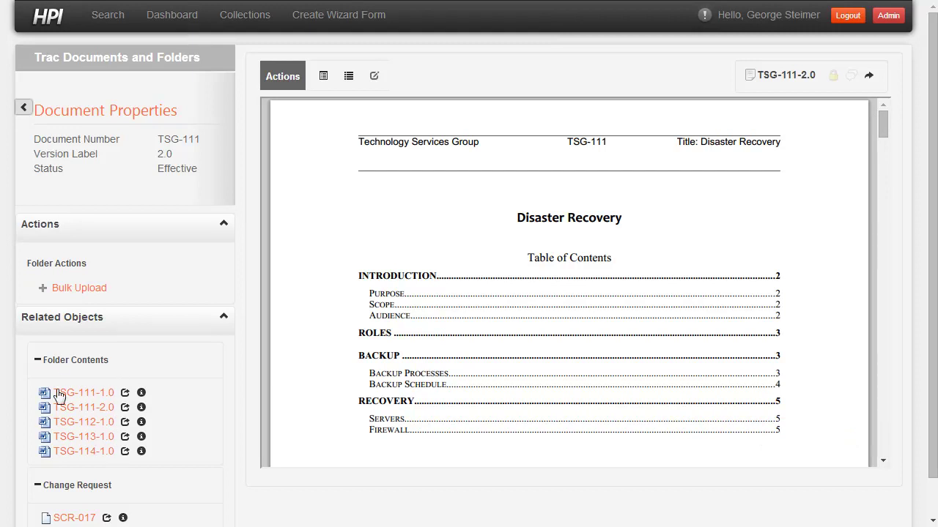
Collapse Folder Contents and open change request SCR-017 in split view beside TSG-111 2.0.
left_click(37, 361)
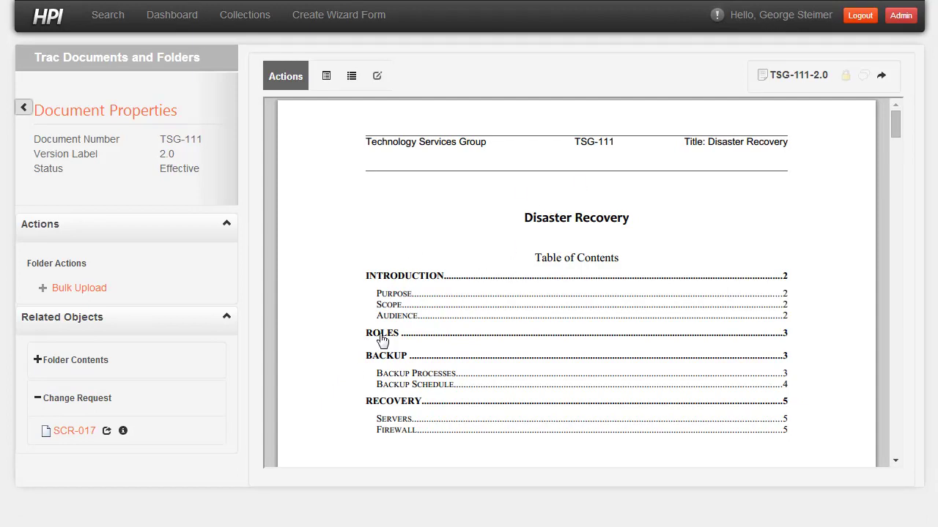
left_click(105, 431)
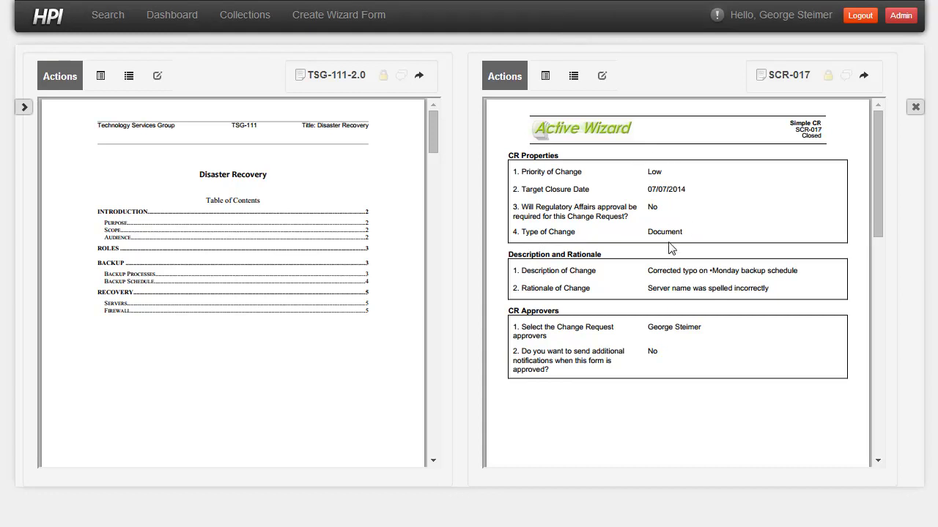
Create a new wizard form from the Simple CR template.
left_click(337, 17)
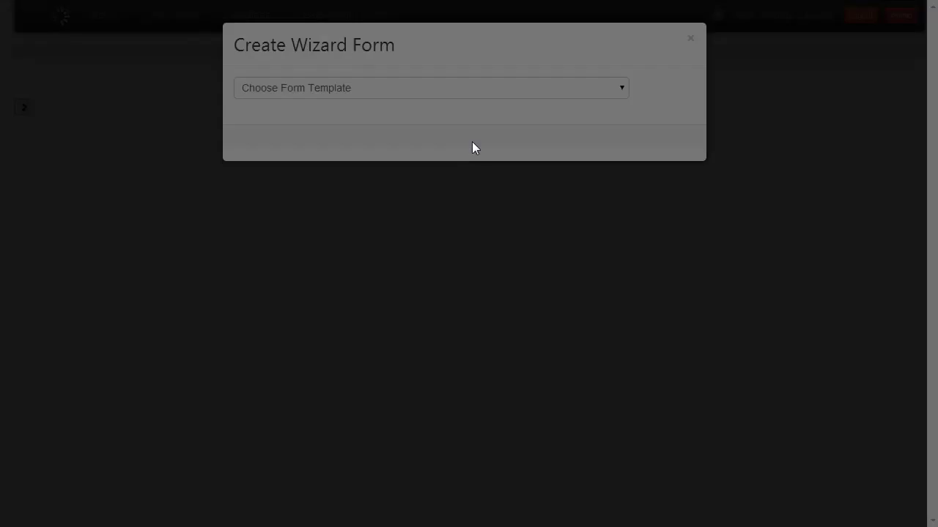
left_click(335, 91)
left_click(334, 117)
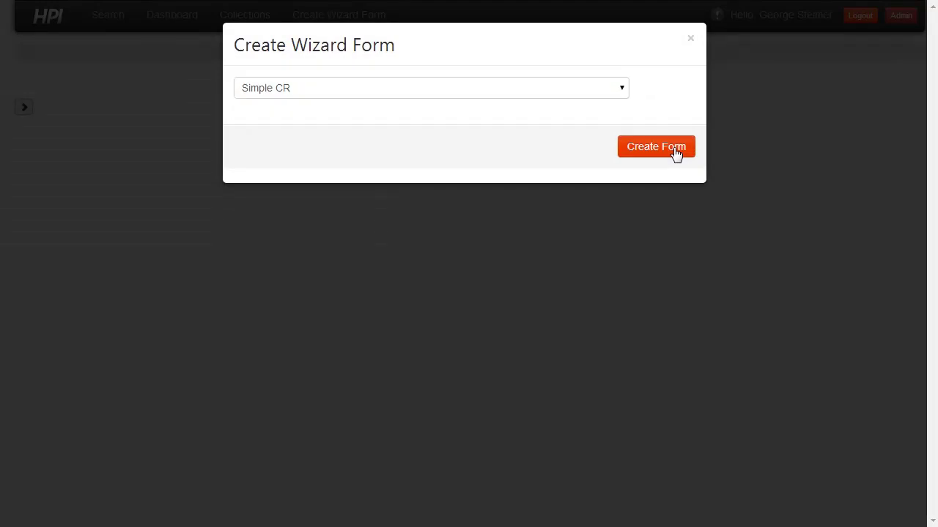
left_click(672, 151)
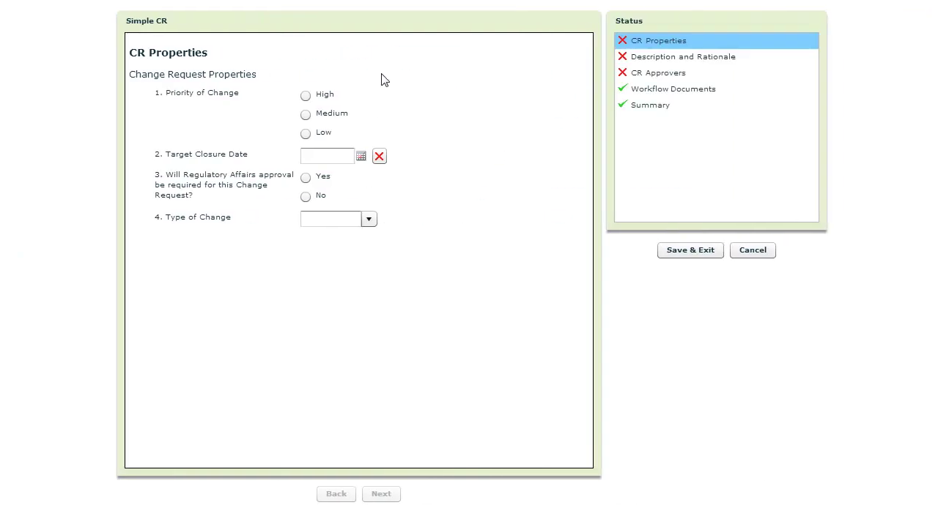
Set CR properties: Low priority, target closure 07/07/2014, no regulatory approval, Document change type.
left_click(305, 133)
left_click(362, 157)
left_click(386, 210)
left_click(306, 197)
left_click(368, 219)
left_click(347, 252)
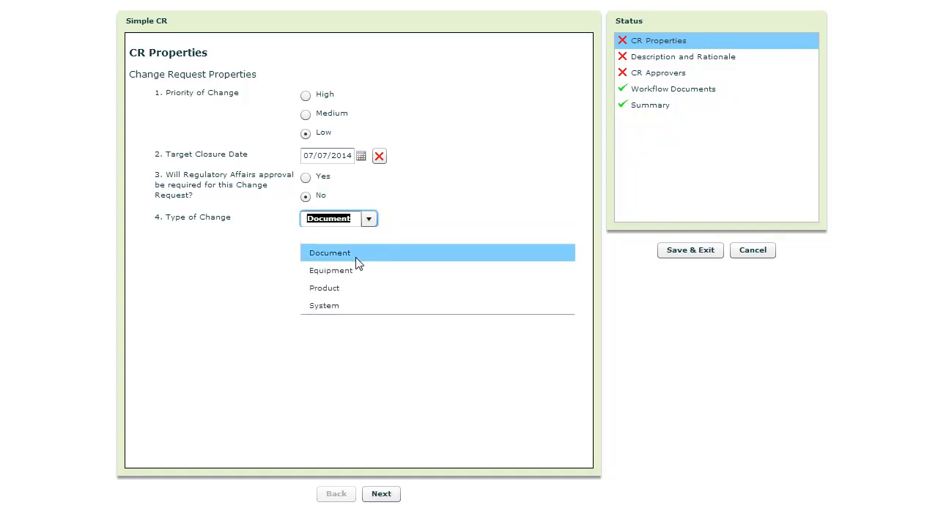
left_click(380, 493)
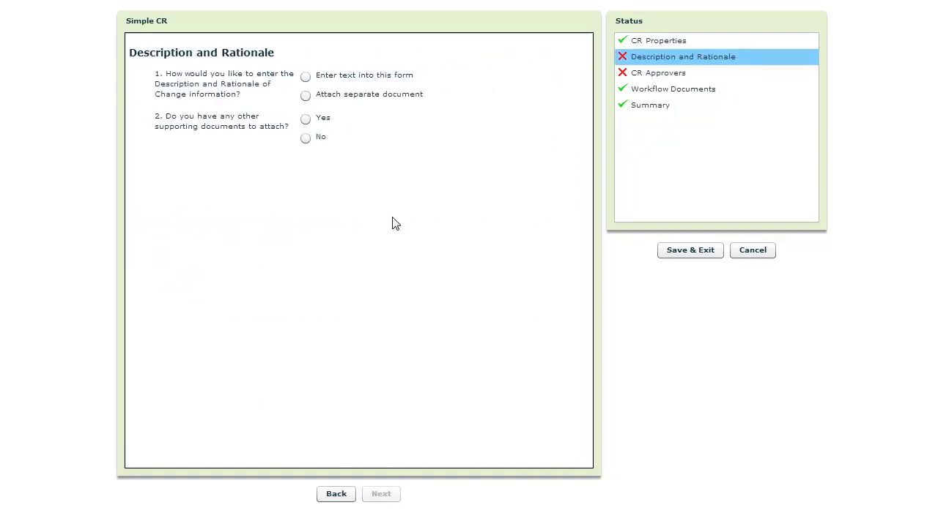
Choose typed-text description with no supporting documents, then save and exit the draft.
left_click(305, 77)
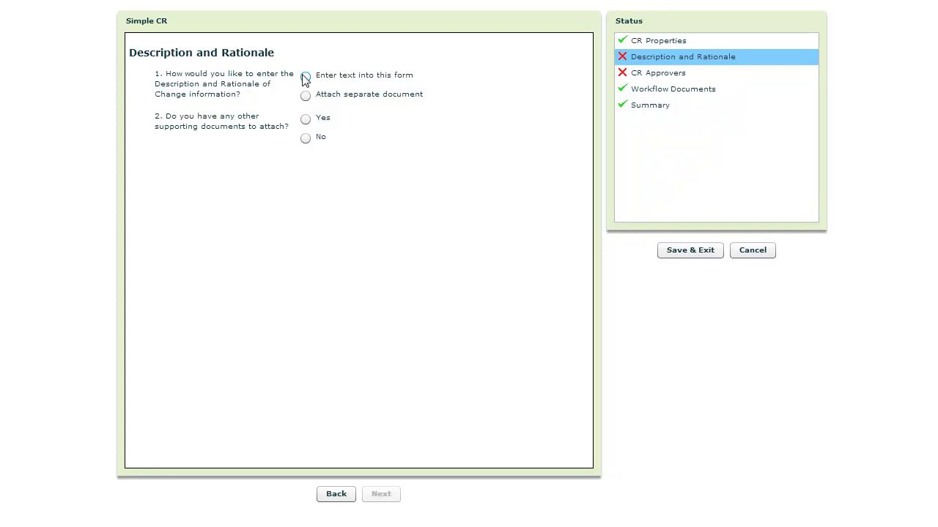
left_click(306, 139)
left_click(387, 495)
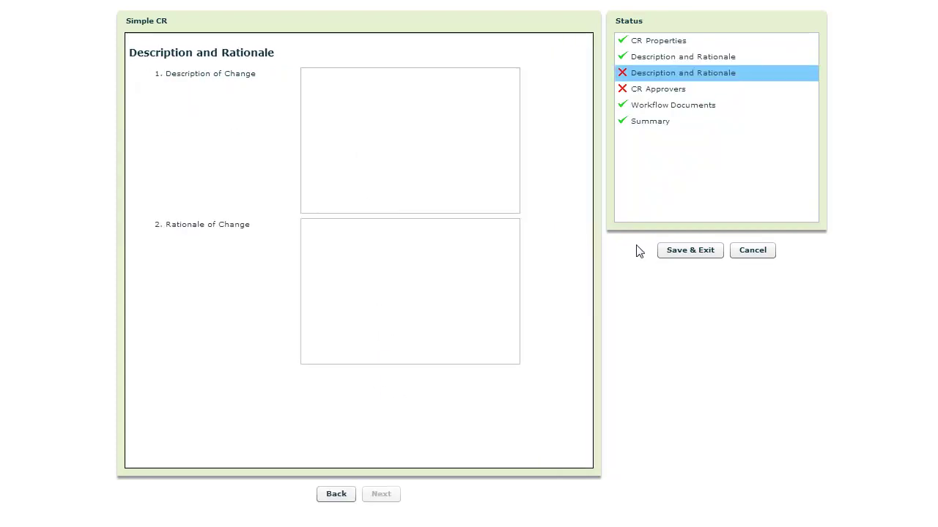
left_click(664, 250)
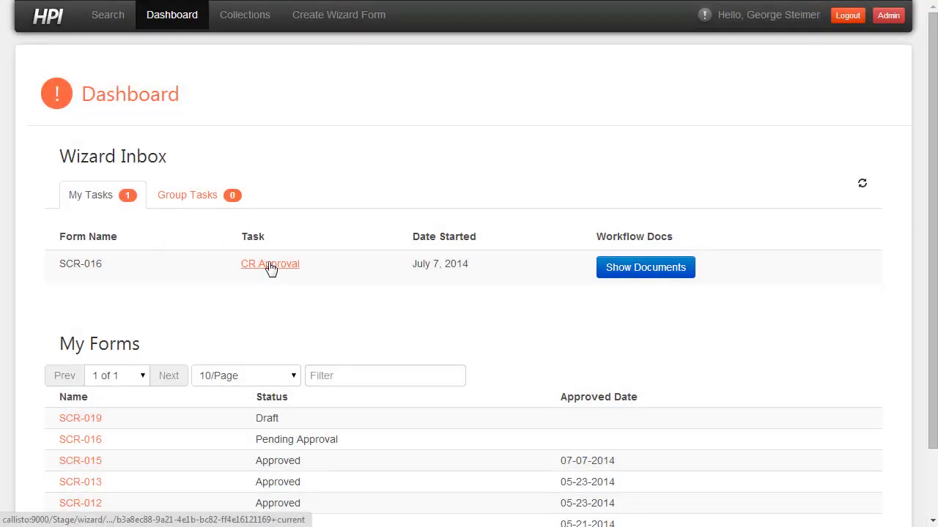
Open the CR Approval task for SCR-016 and scroll through its Pending Approval details.
left_click(269, 265)
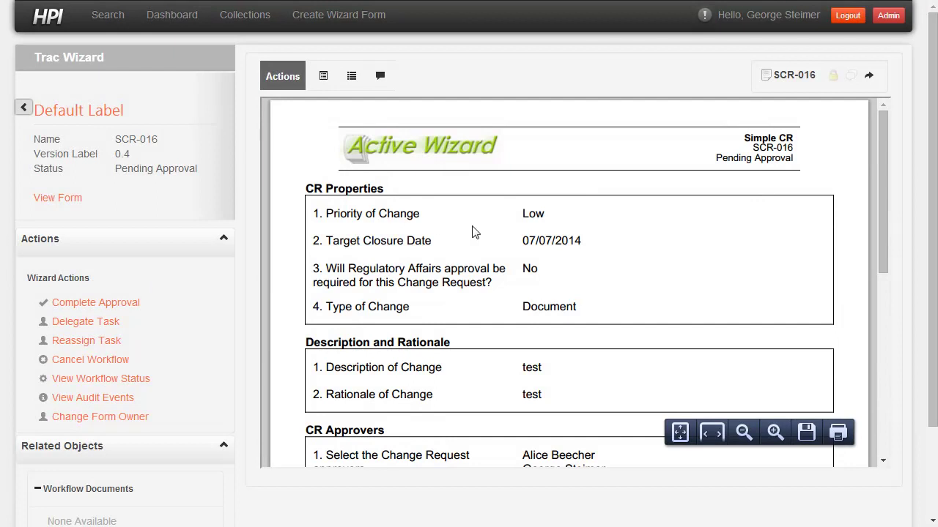
scroll(472, 231, "down", 2)
scroll(472, 232, "up", 2)
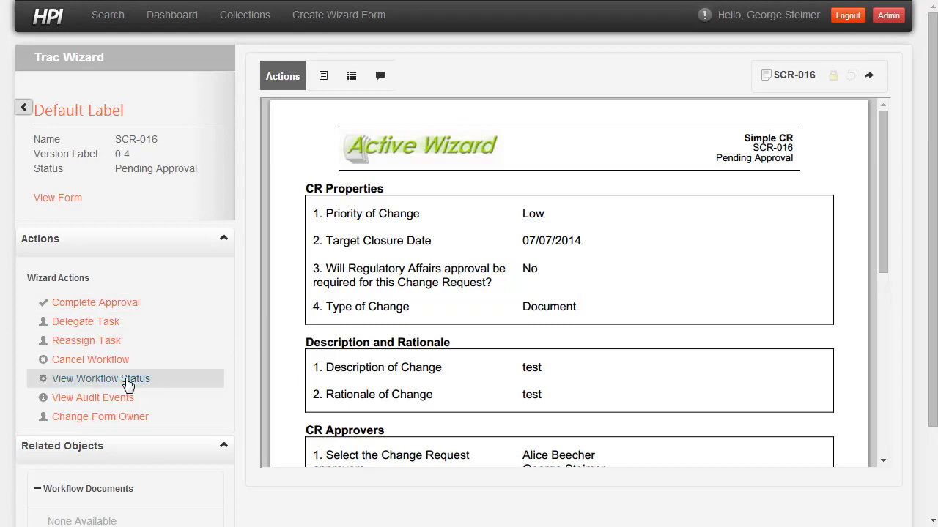
Start Complete Approval for SCR-016 and enter the signer's username and password.
left_click(93, 305)
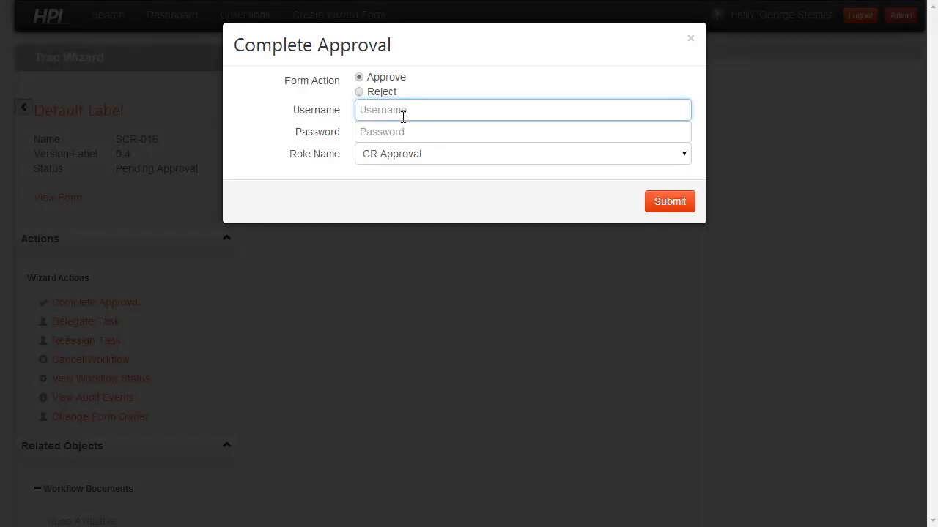
key("Tab")
type("•••")
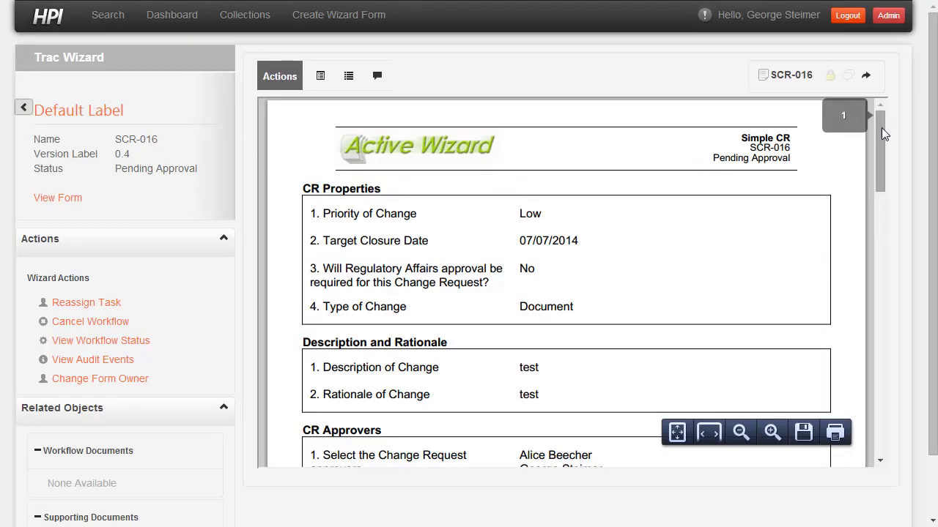
left_click_drag(881, 127, 871, 288)
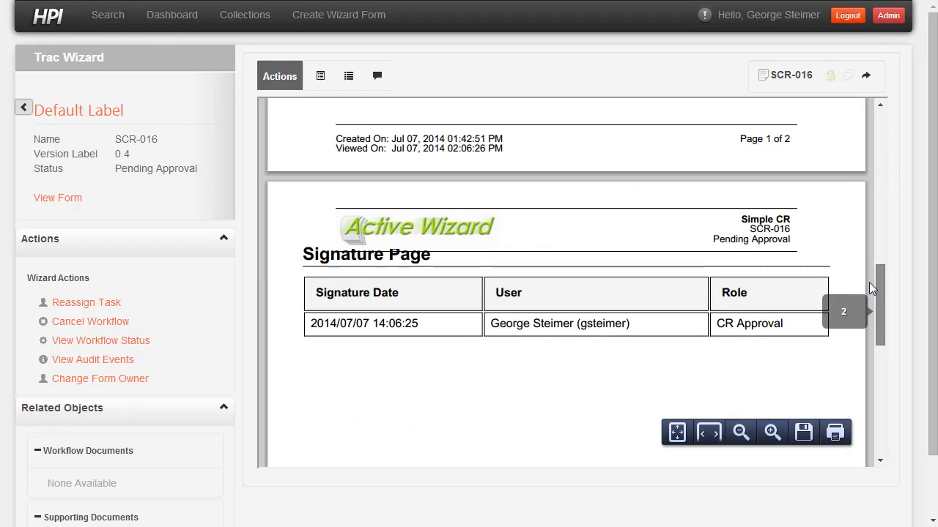
scroll(732, 283, "down", 1)
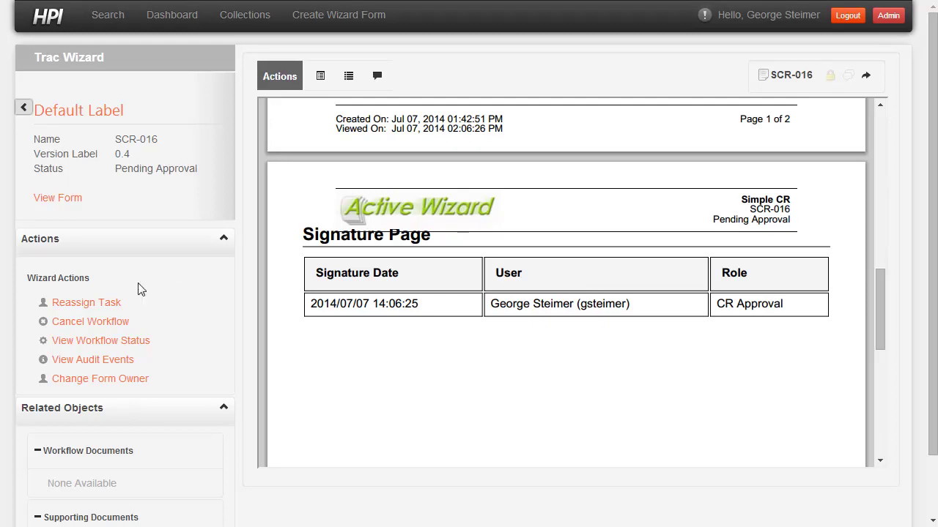
left_click(95, 342)
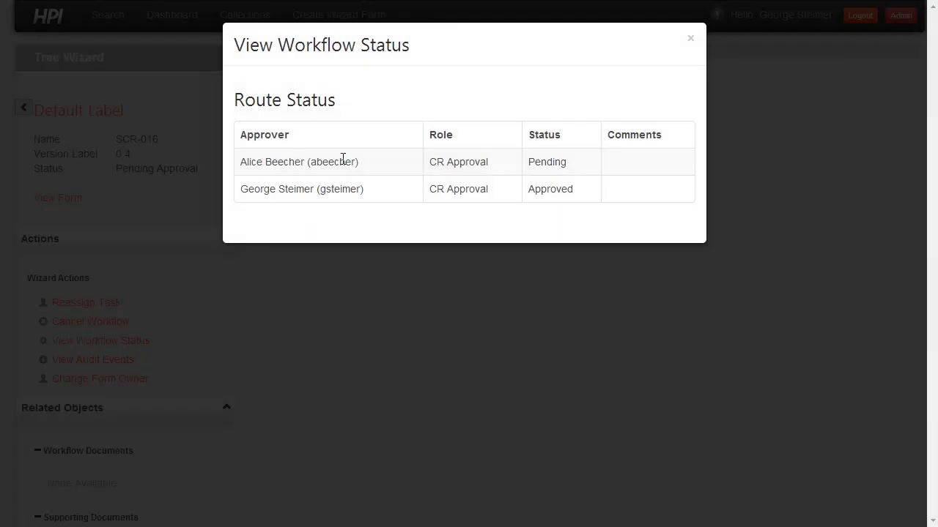
left_click(144, 211)
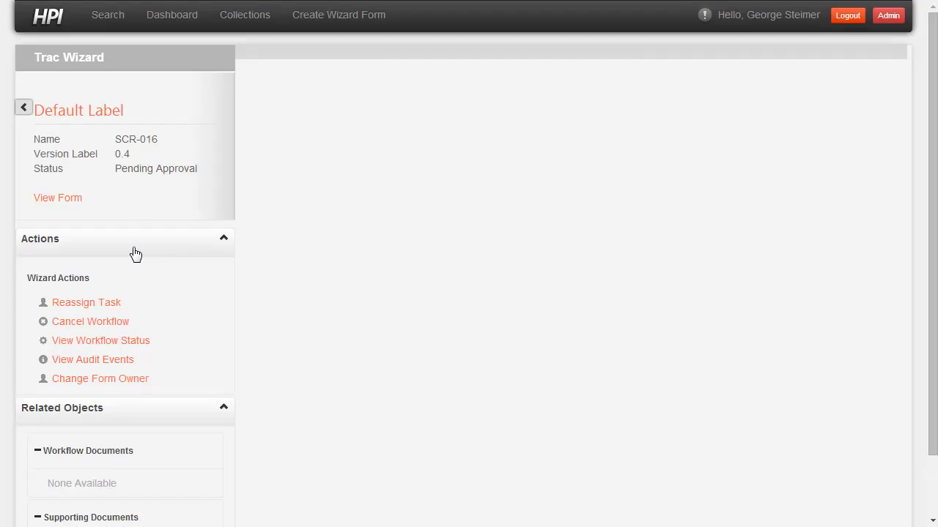
left_click(103, 359)
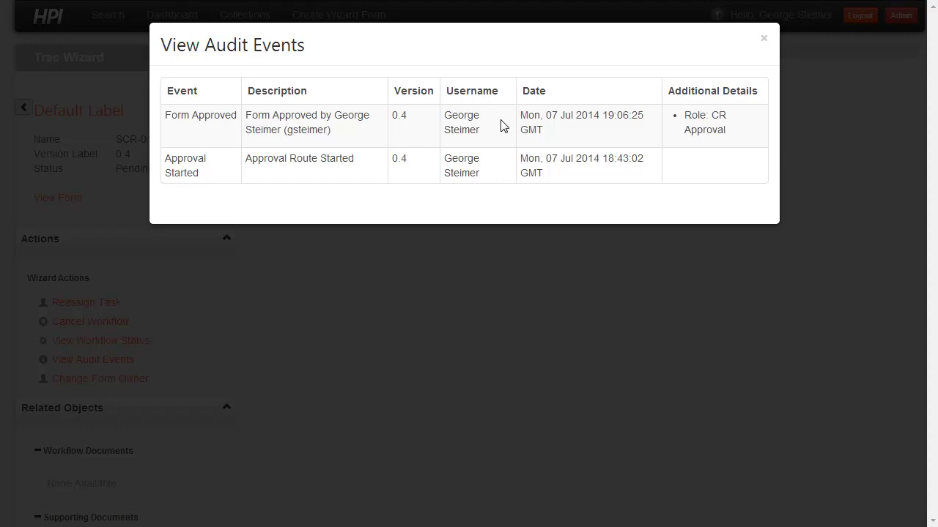
left_click(125, 147)
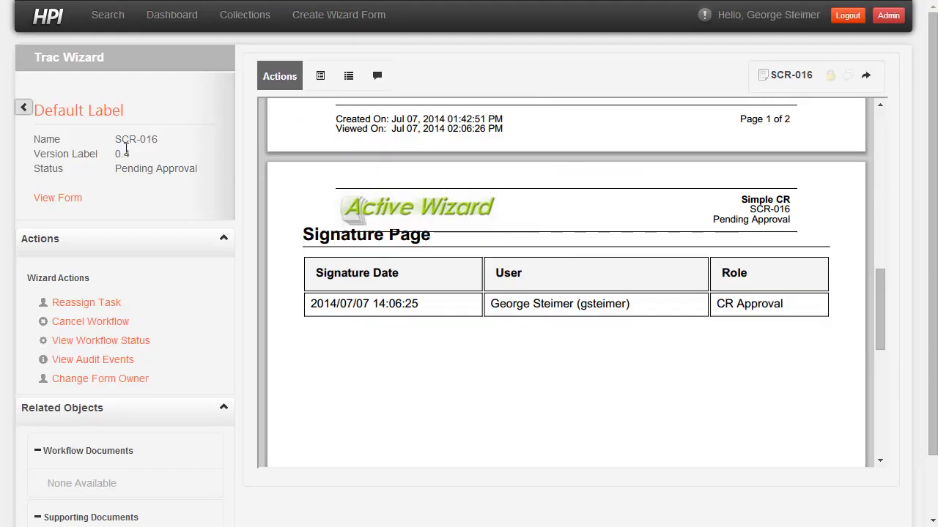